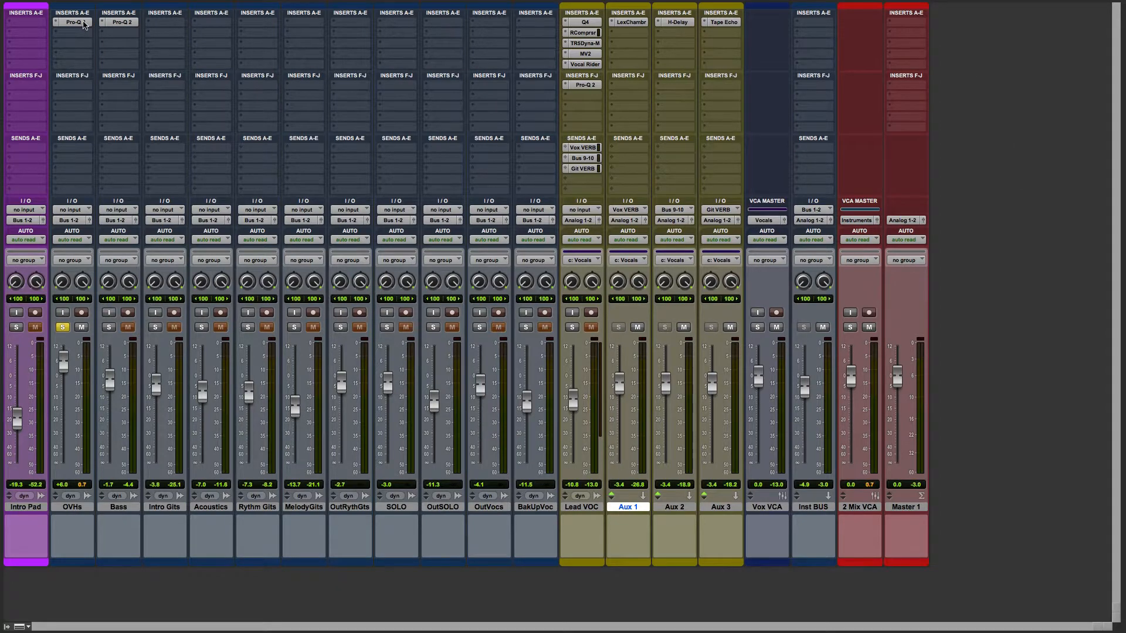
- Play the session and examine the soloed OVHs track's frequency spectrum in its Pro-Q 2, then close the plug-in
left_click(74, 22)
left_click_drag(495, 125, 671, 92)
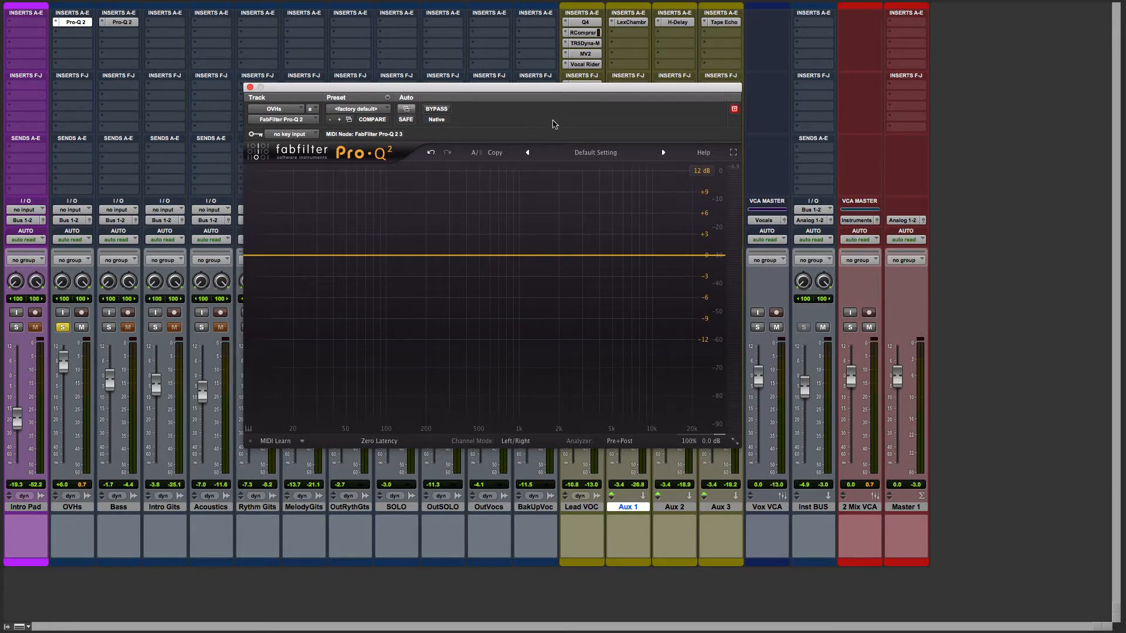
key("space")
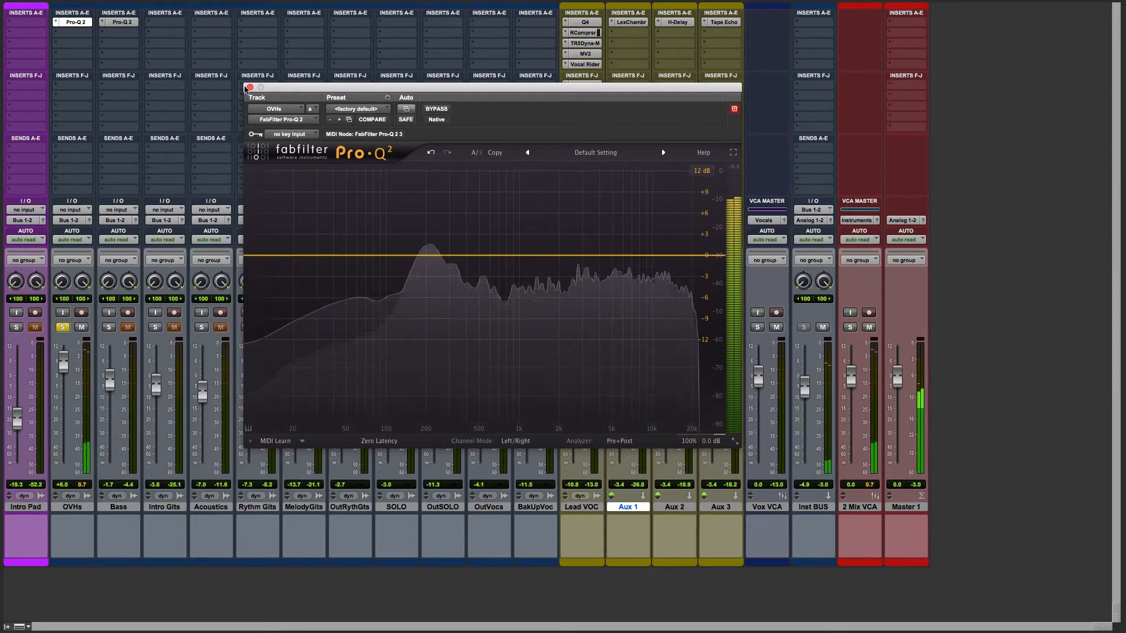
left_click(249, 88)
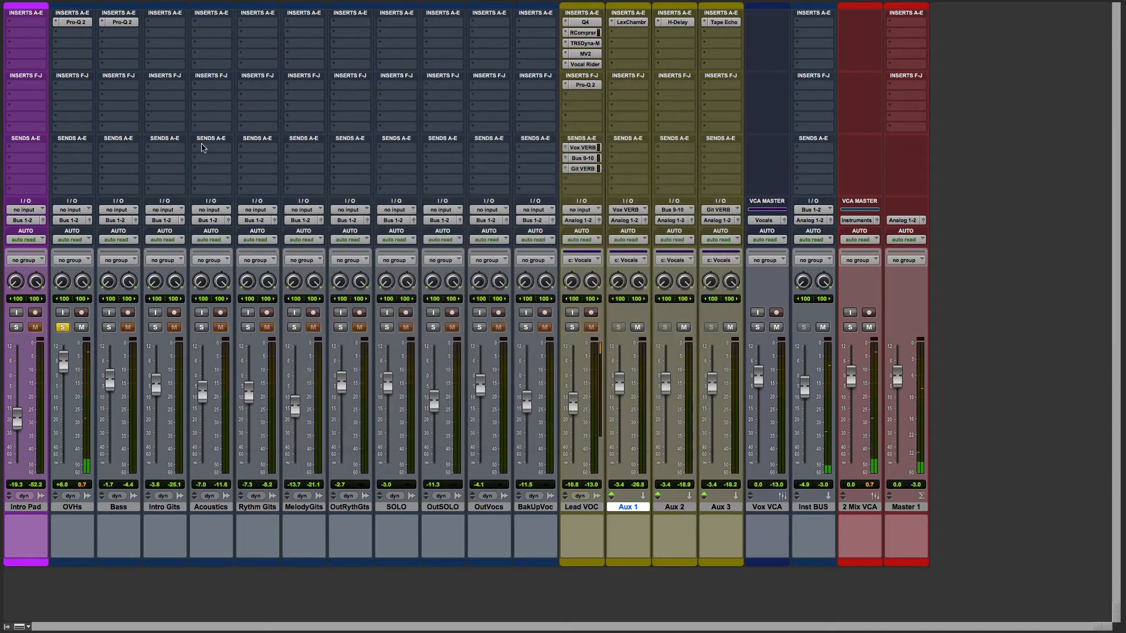
- Solo the Bass track along with OVHs and arrange both tracks' Pro-Q 2 windows side by side
left_click(109, 327)
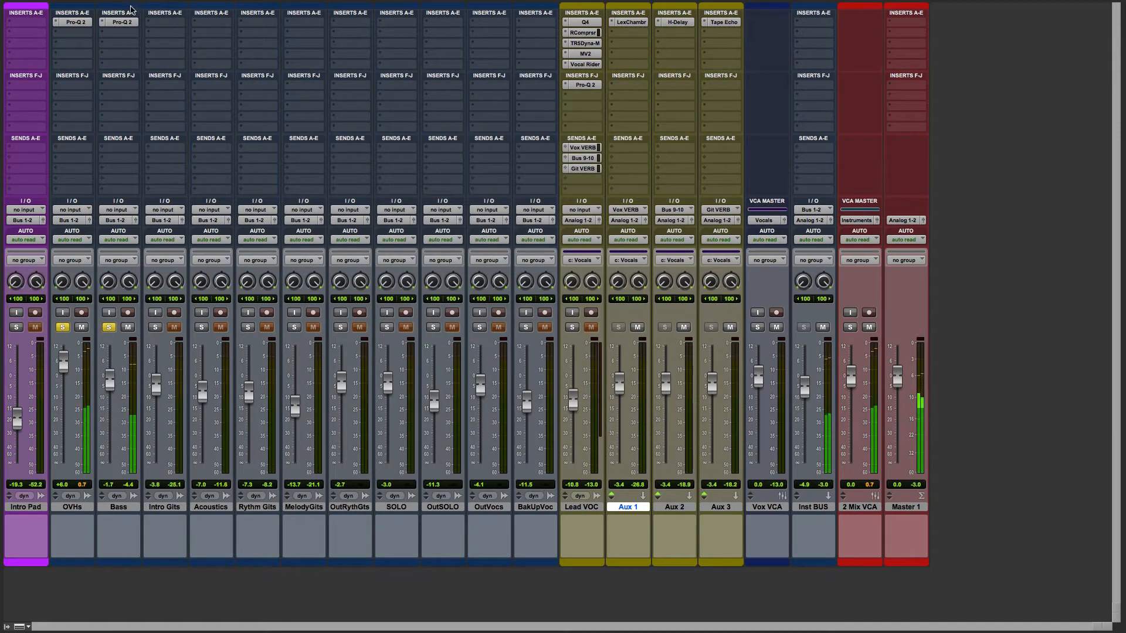
left_click(122, 22)
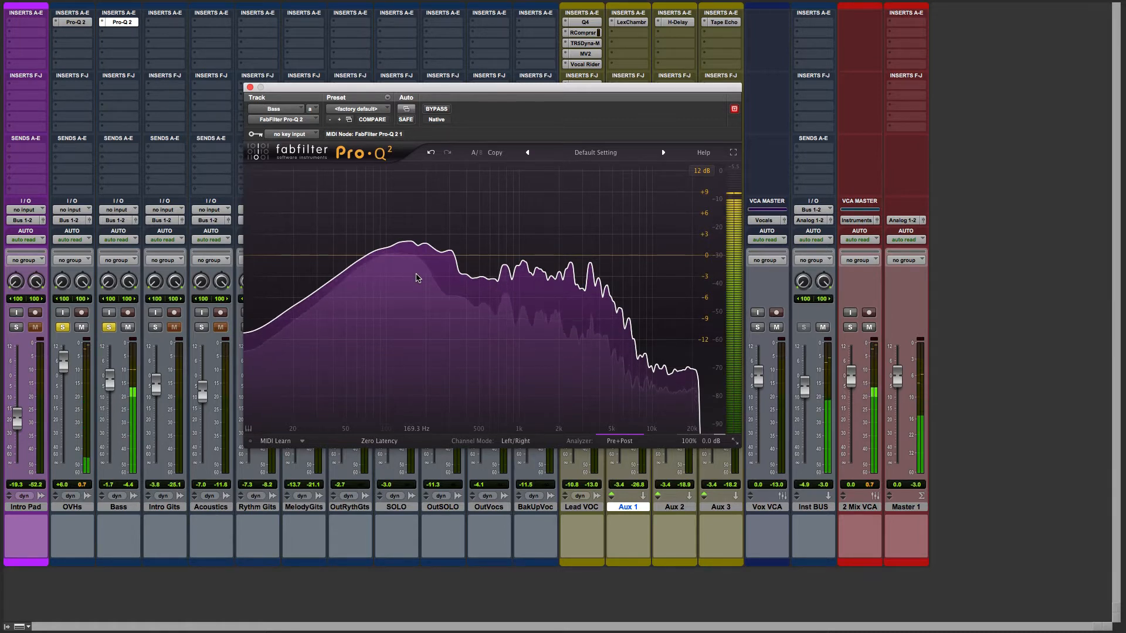
left_click_drag(481, 88, 832, 116)
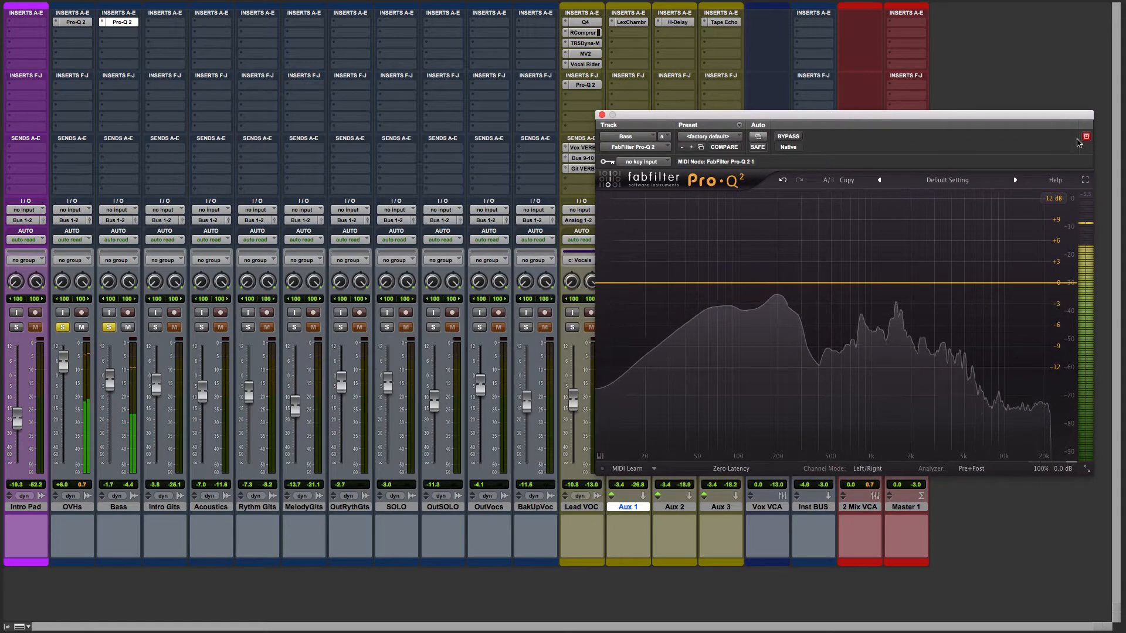
left_click(1086, 136)
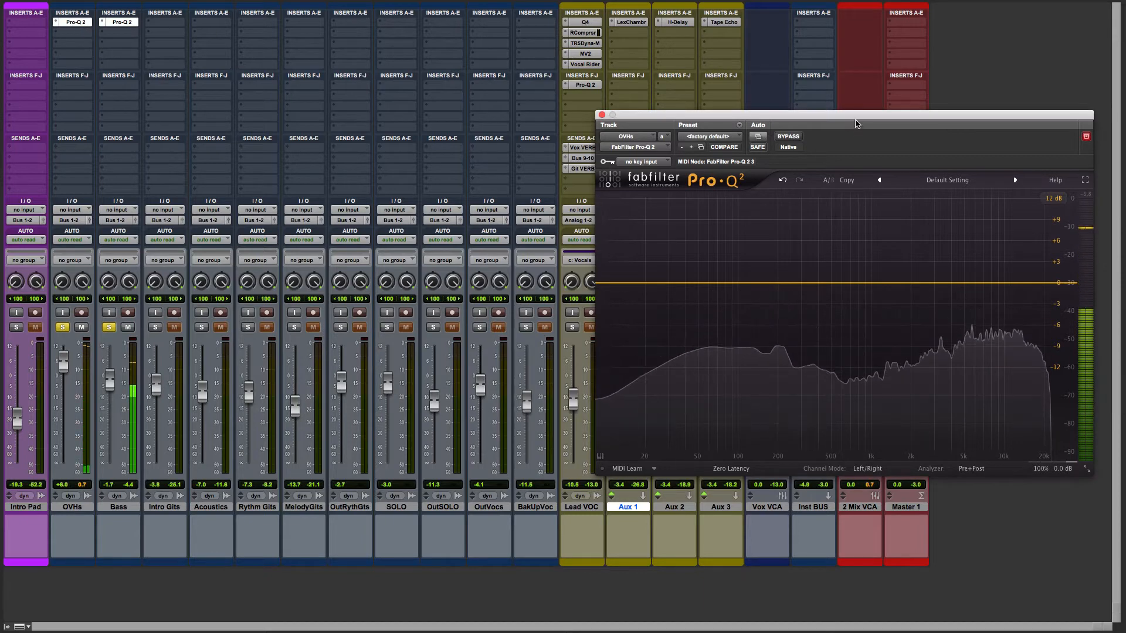
left_click(80, 24)
left_click_drag(503, 129, 300, 121)
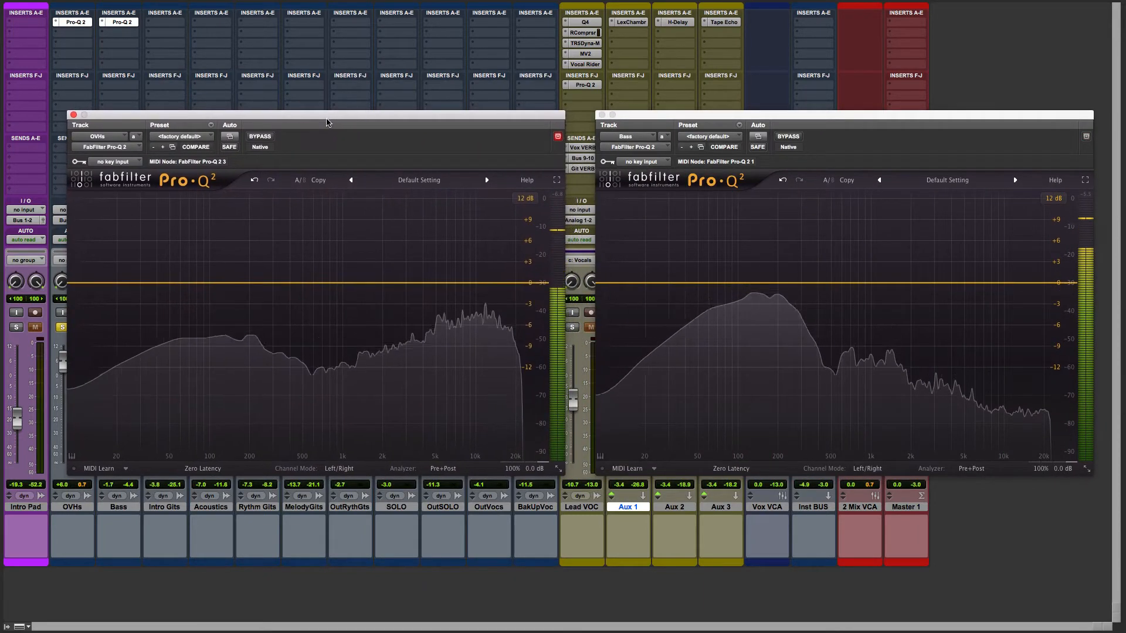
left_click_drag(621, 129, 594, 130)
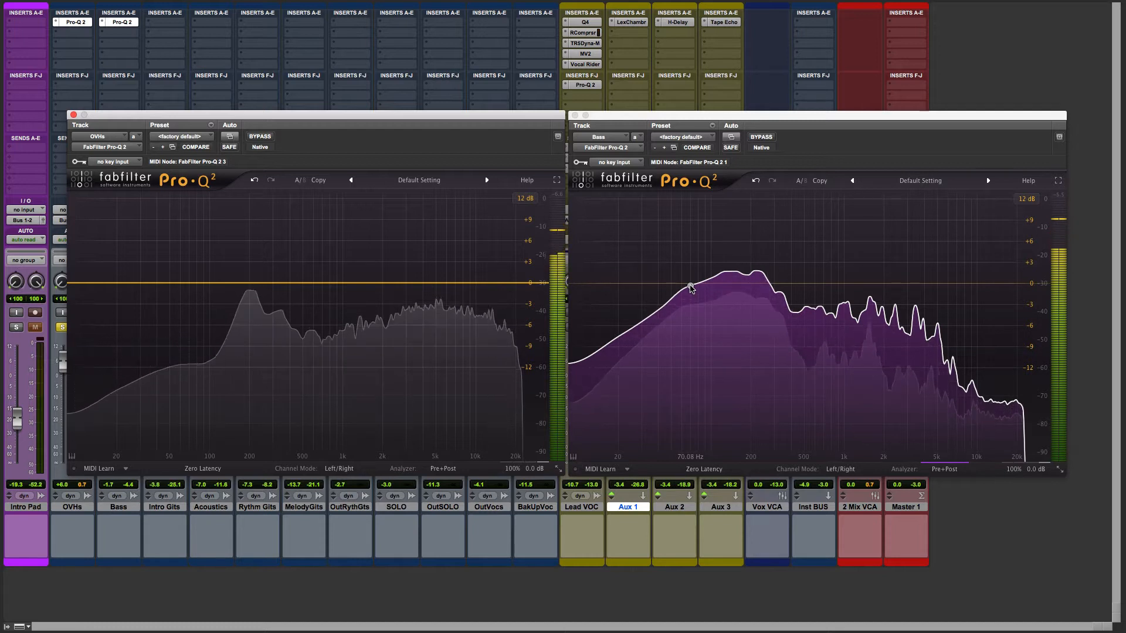
- Add a narrow bell cut to the Bass EQ at about 70 Hz, with about -4.4 dB gain and a Q of about 5.4
left_click(690, 287)
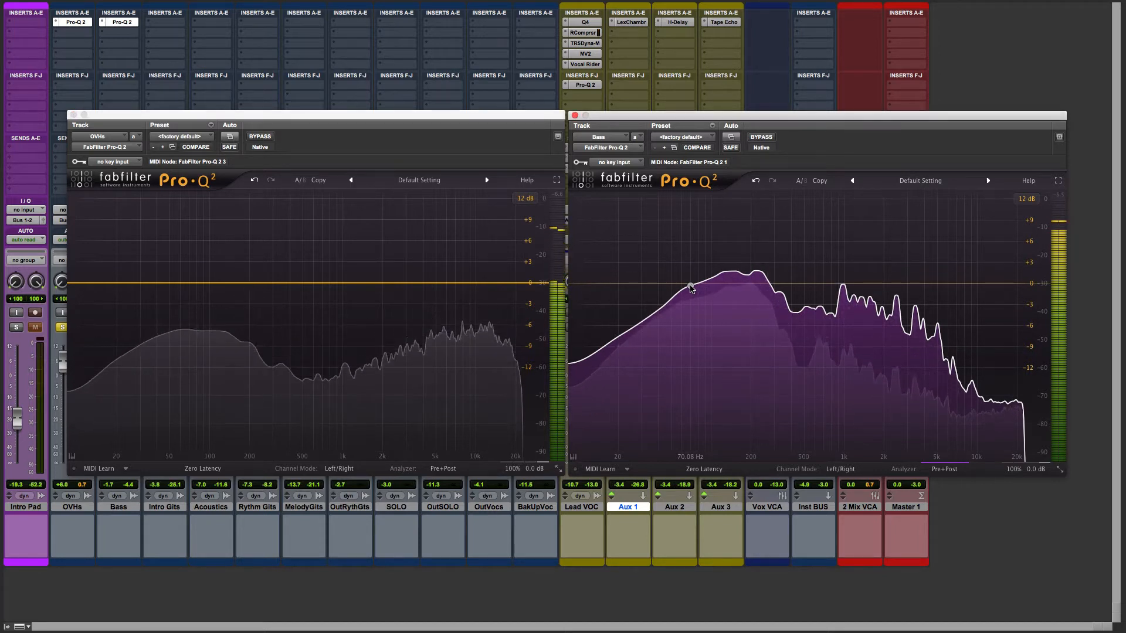
left_click_drag(690, 288, 691, 296)
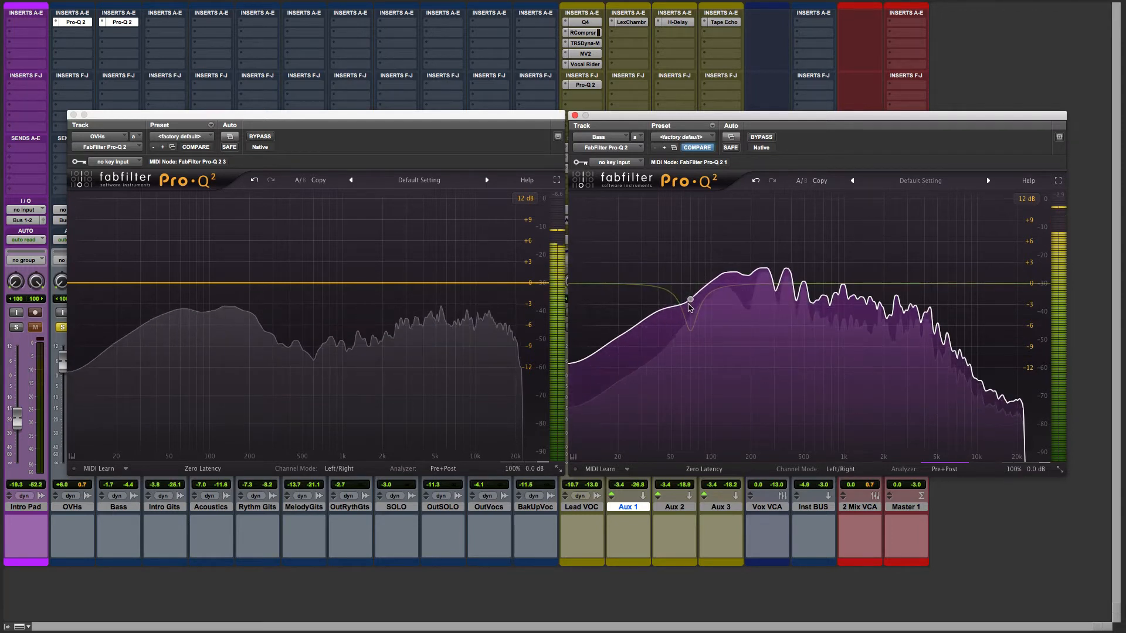
left_click_drag(689, 304, 698, 331)
mouse_move(750, 401)
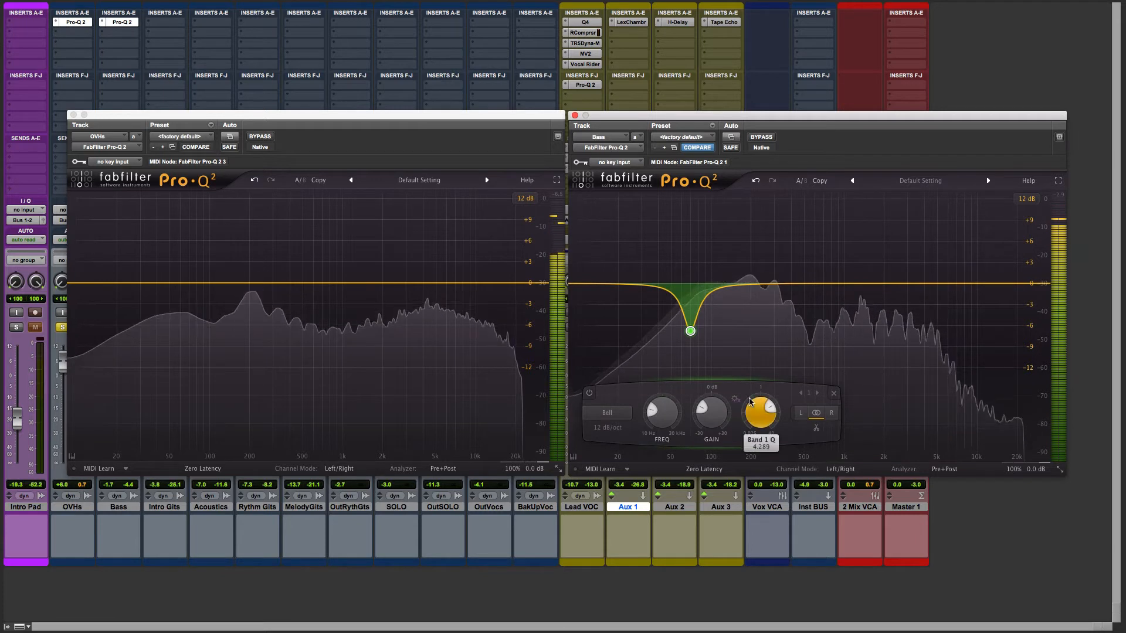
mouse_move(717, 399)
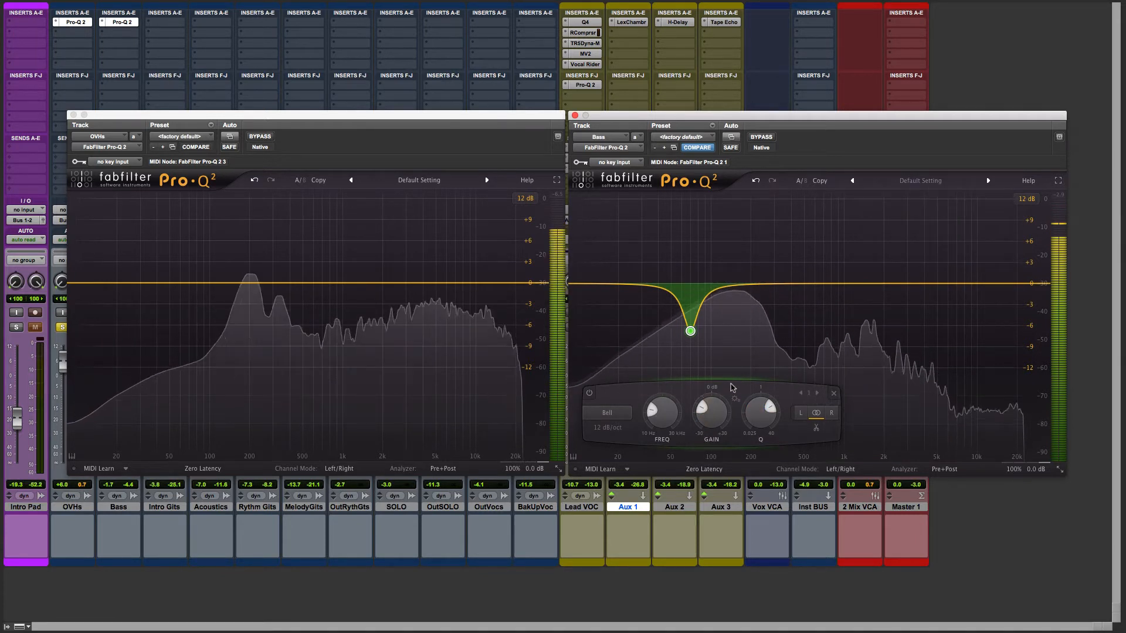
mouse_move(663, 414)
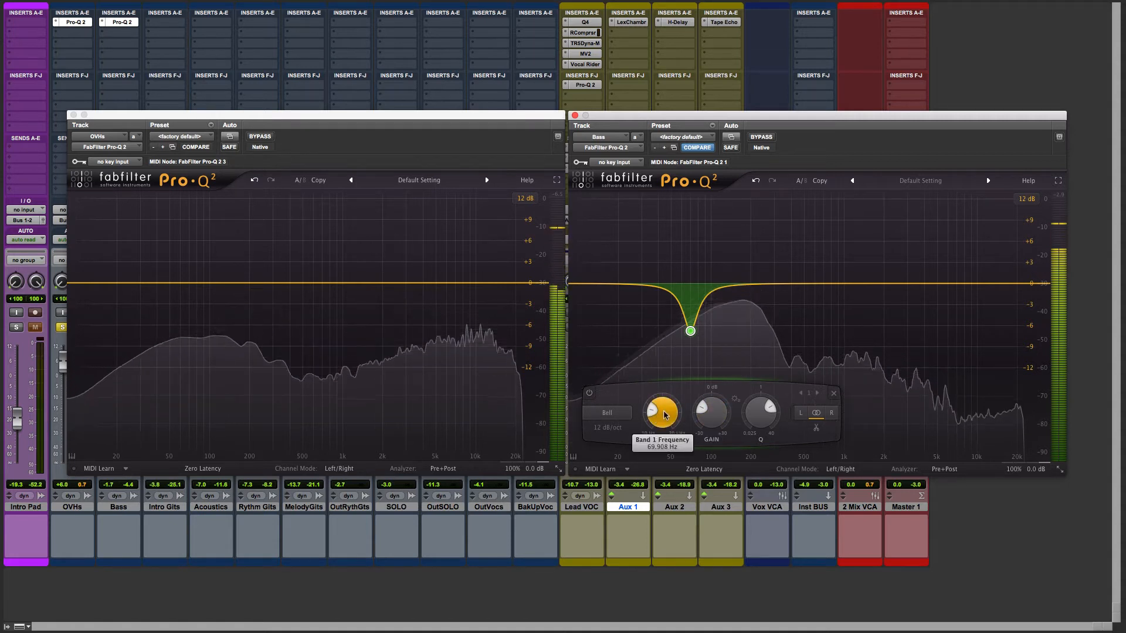
left_click_drag(663, 413, 752, 409)
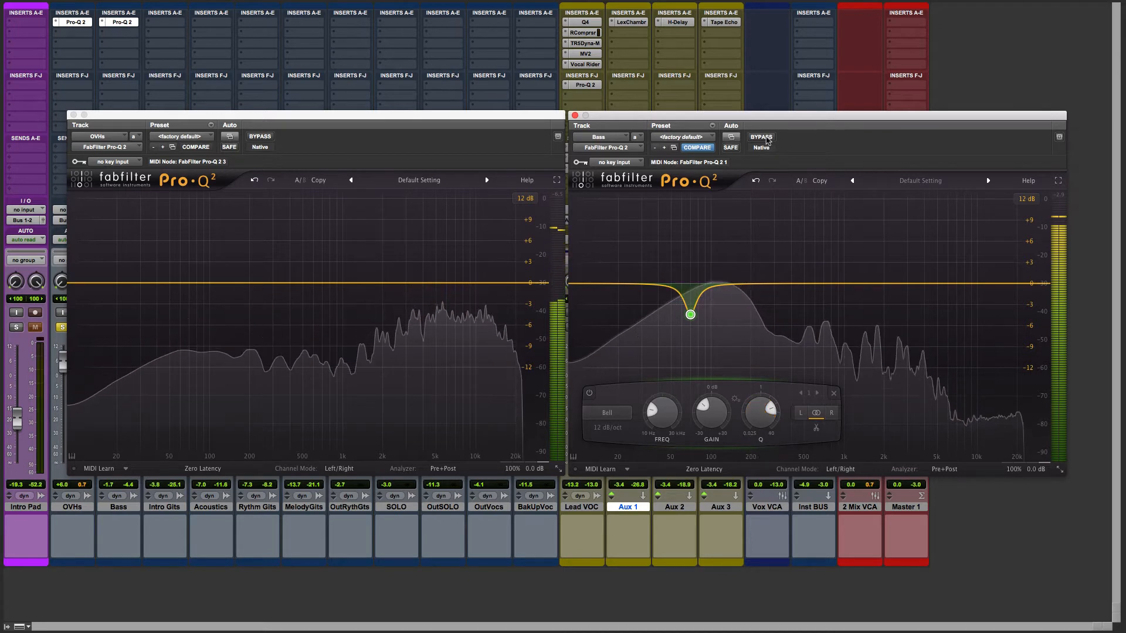
- Compare the Bass sound with its Pro-Q 2 bypassed and active
left_click(765, 140)
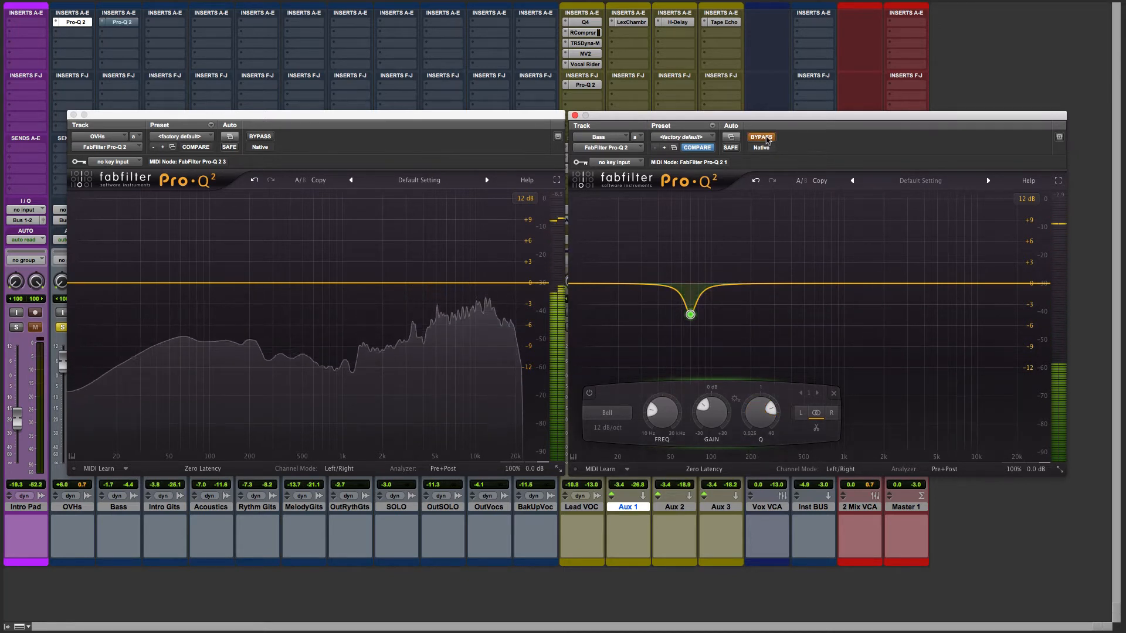
left_click(765, 139)
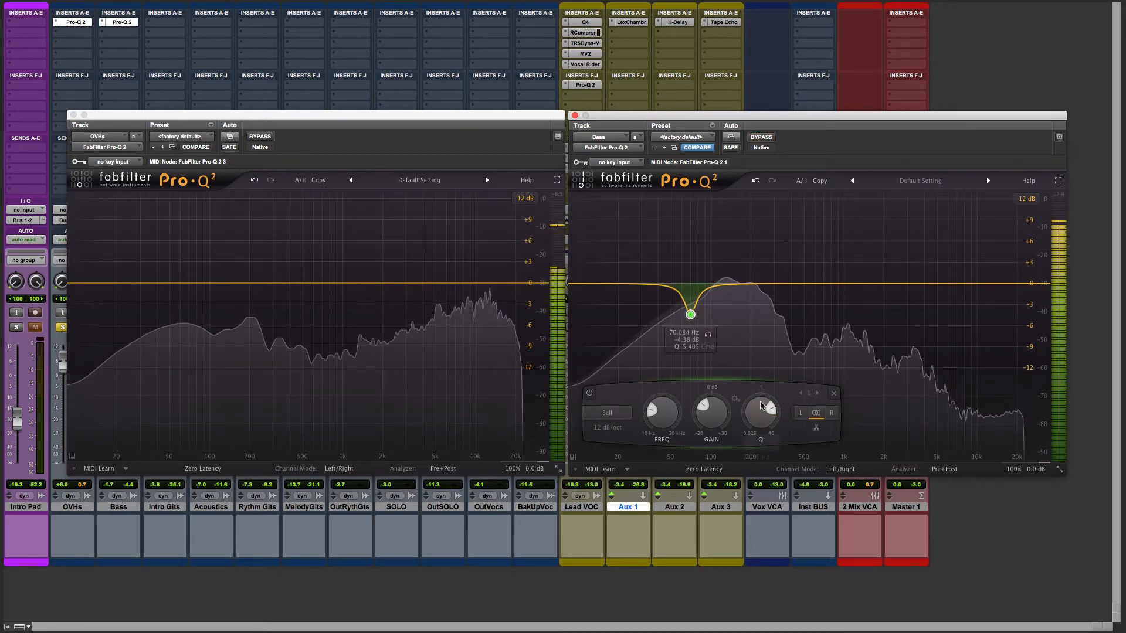
mouse_move(762, 411)
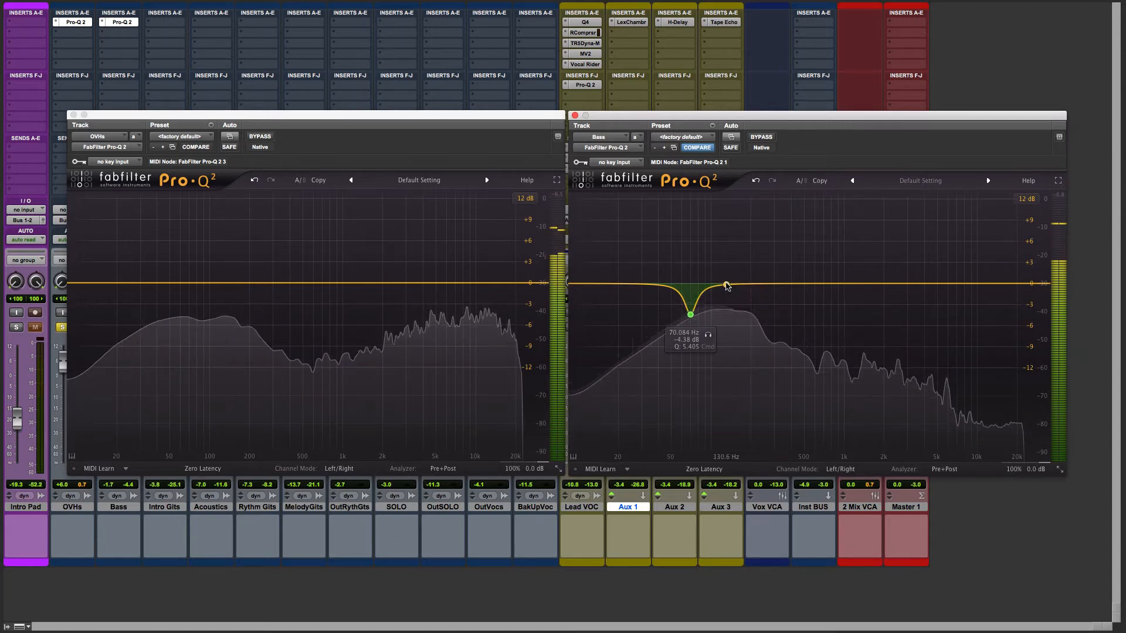
- Add a second, wider bell band to the Bass EQ, cutting about 1.5 dB somewhat above 130 Hz
left_click(727, 291)
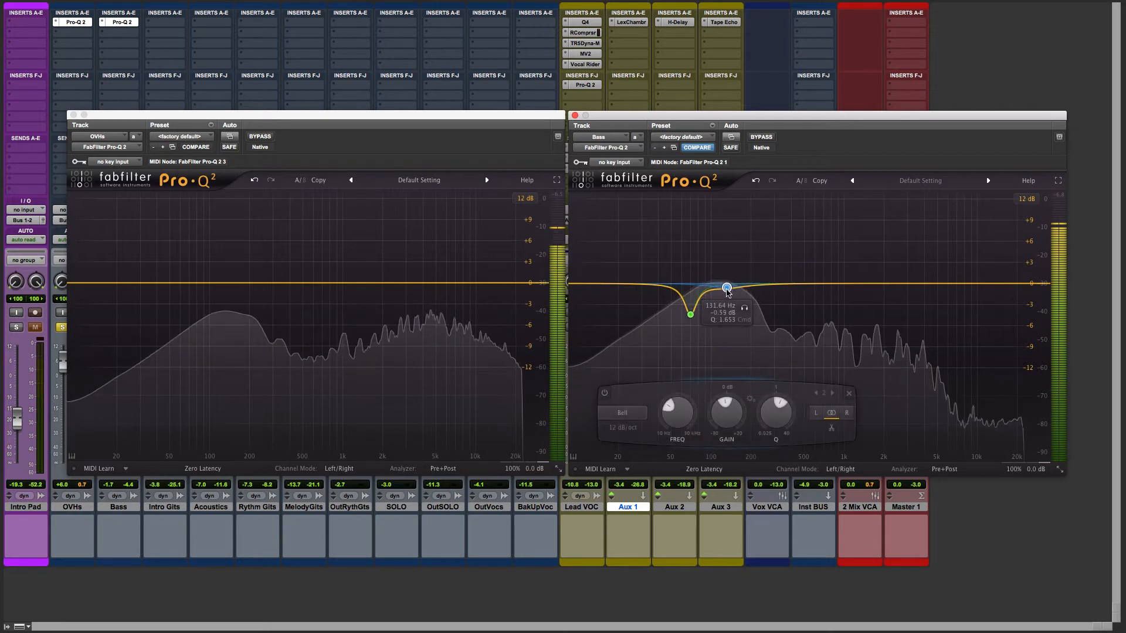
left_click_drag(727, 296, 727, 297)
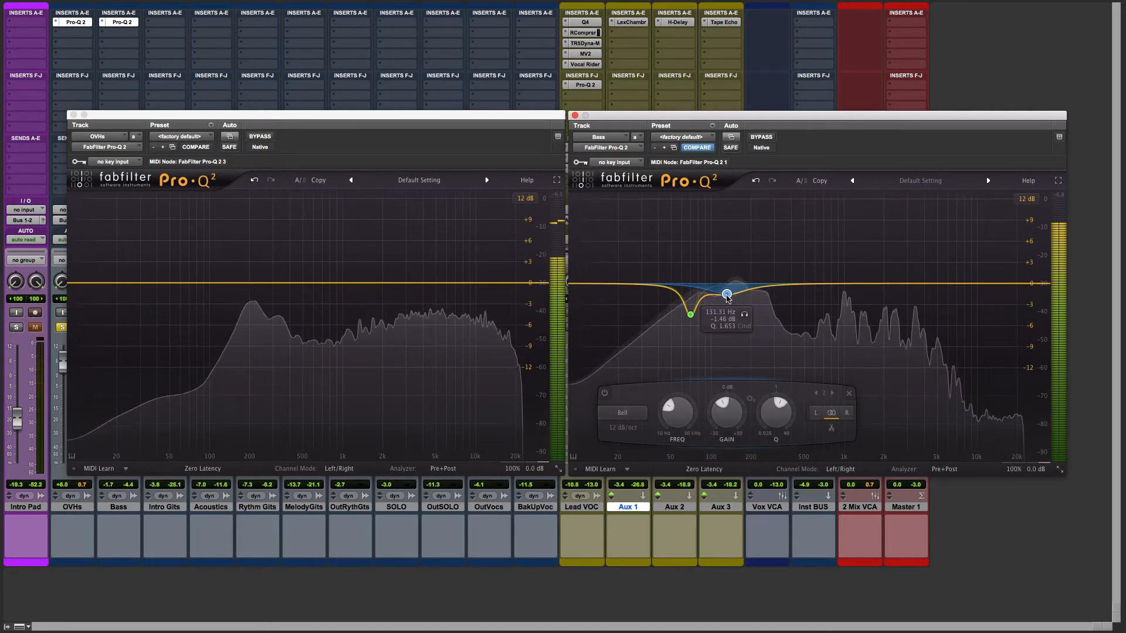
mouse_move(726, 296)
left_mouse_down()
mouse_move(746, 296)
mouse_move(733, 295)
left_mouse_up()
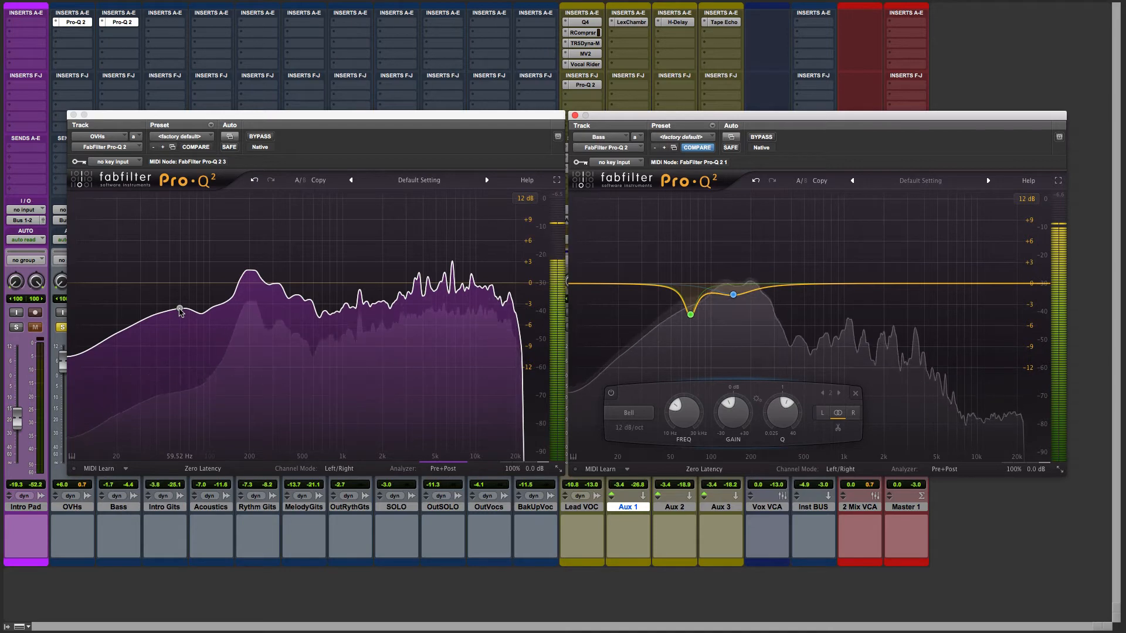
- On the OVHs EQ, add a bell boost of about 2.9 dB in the 60 Hz region and a shallow bell cut around 200 Hz
left_click(180, 309)
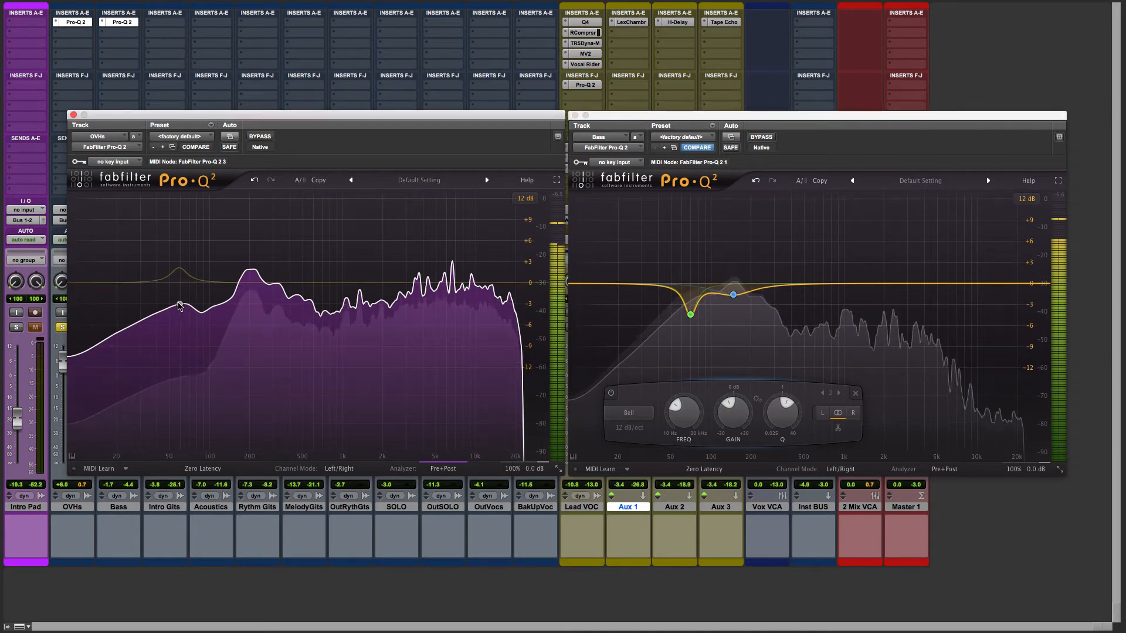
left_click_drag(180, 306, 180, 291)
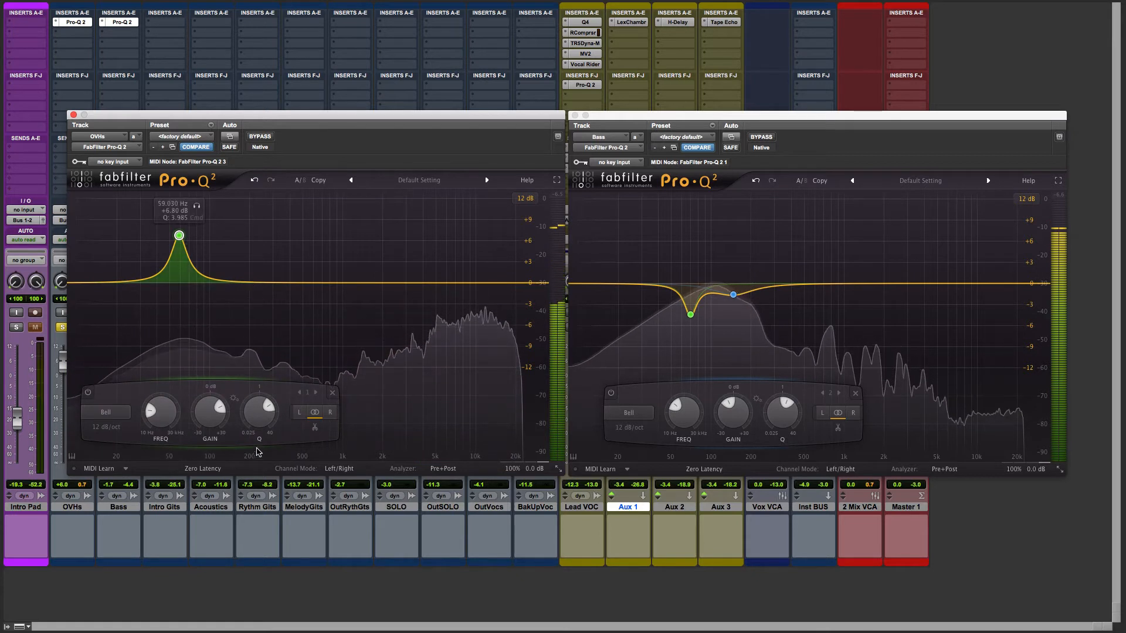
left_click_drag(258, 420, 210, 439)
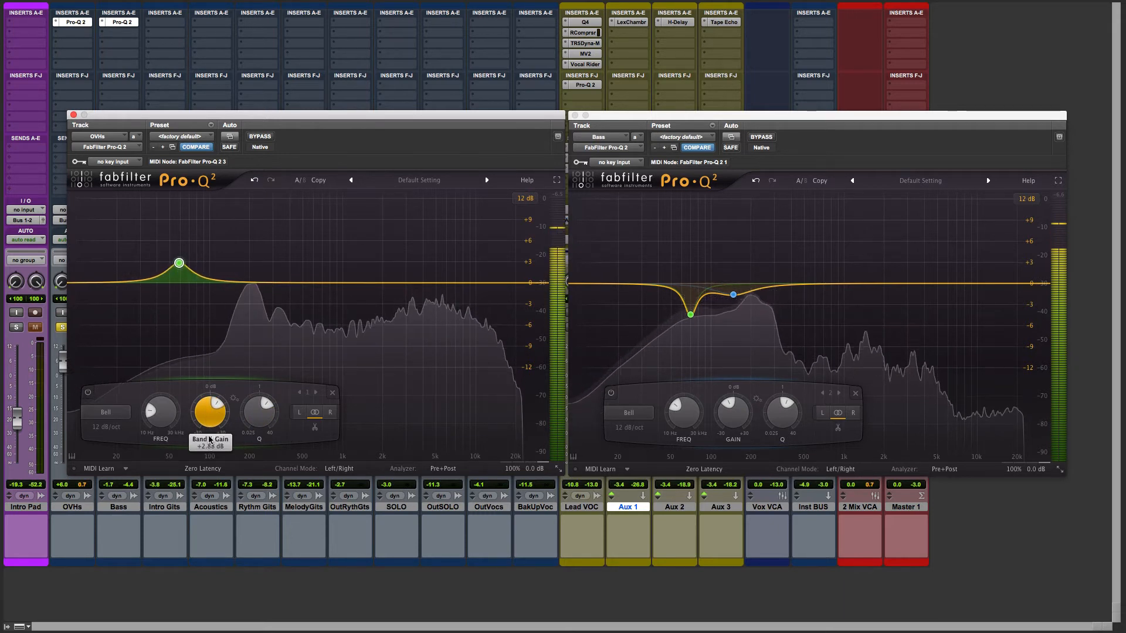
left_click_drag(167, 414, 169, 409)
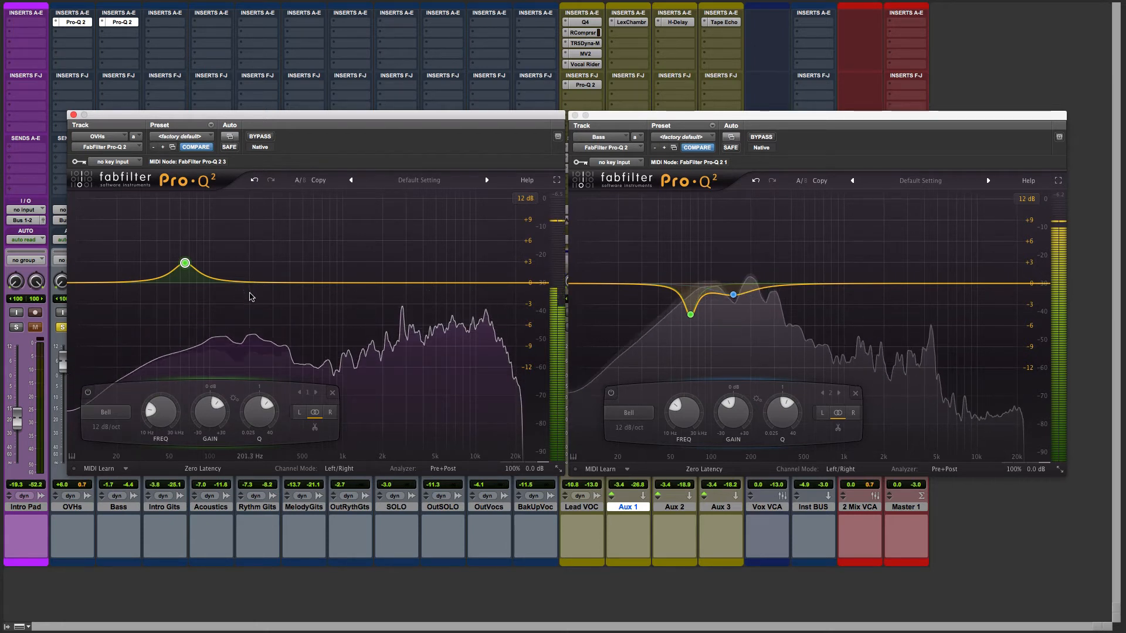
mouse_move(252, 297)
left_mouse_down()
mouse_move(252, 278)
mouse_move(251, 290)
left_mouse_up()
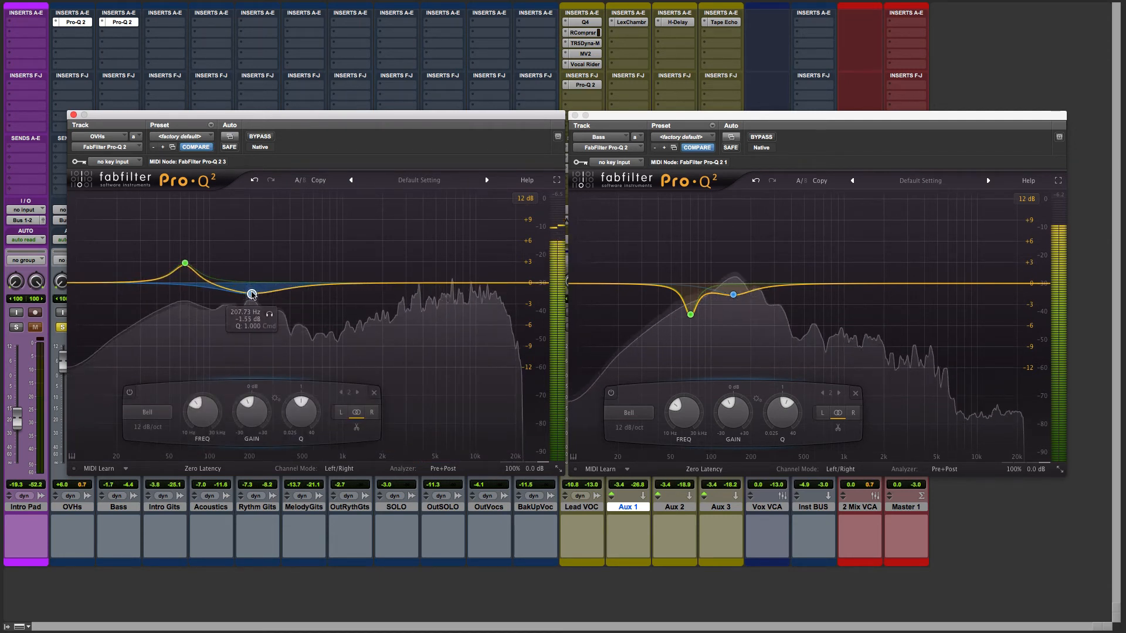
mouse_move(252, 295)
left_mouse_down()
mouse_move(250, 252)
mouse_move(251, 291)
left_mouse_up()
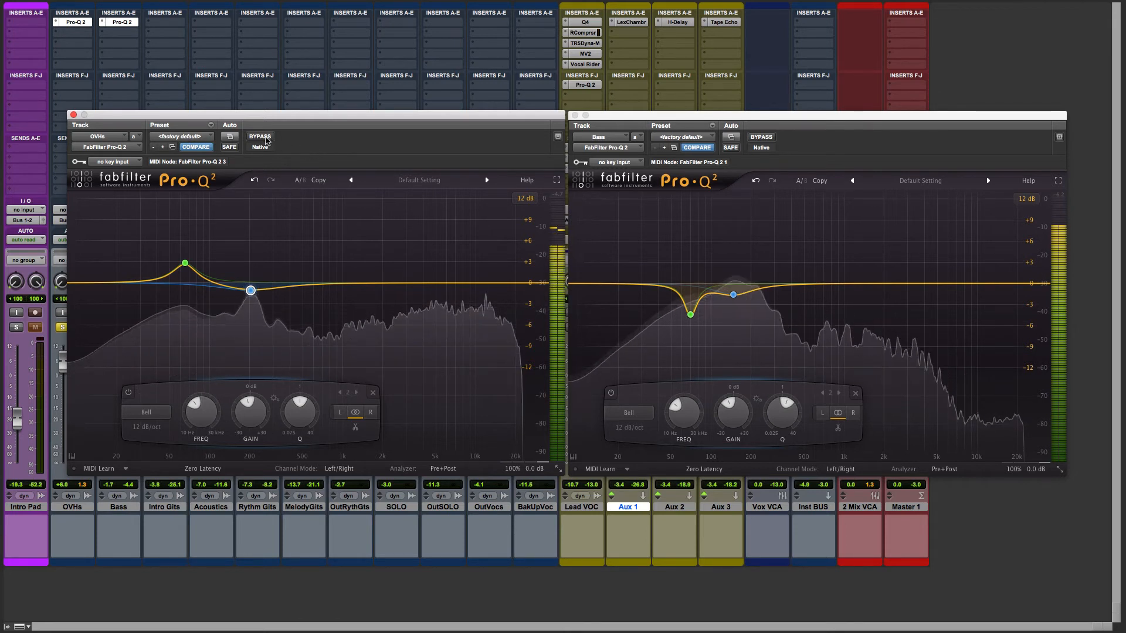
- Compare the OVHs and Bass together with both Pro-Q 2 equalizers bypassed and active
left_click(264, 137)
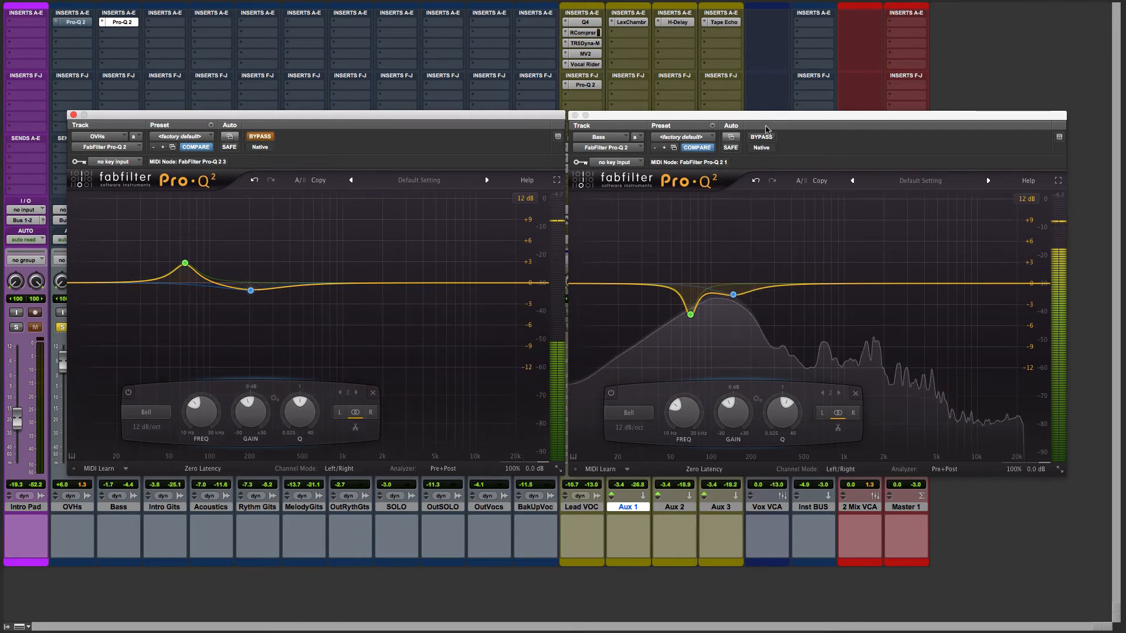
left_click(764, 138)
left_click(763, 137)
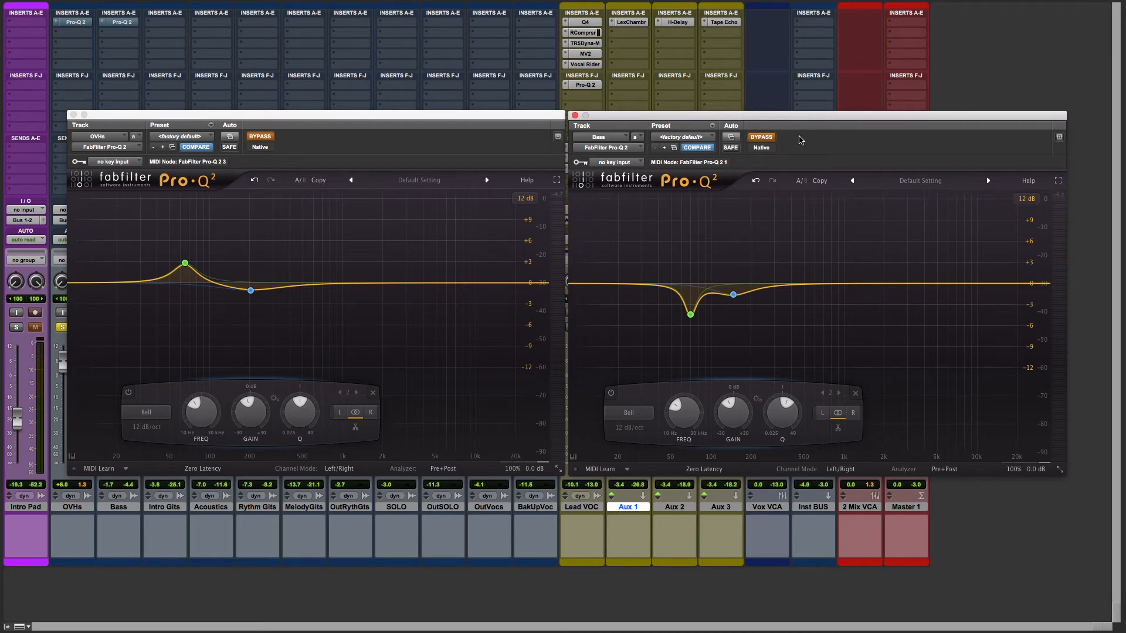
left_click(761, 137)
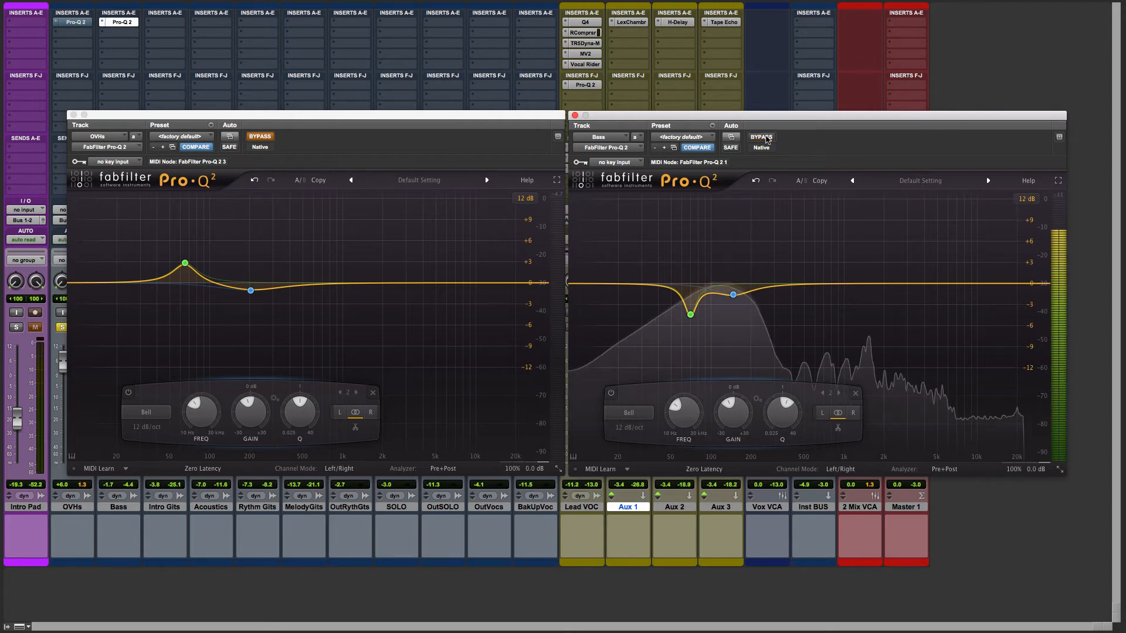
left_click(270, 137)
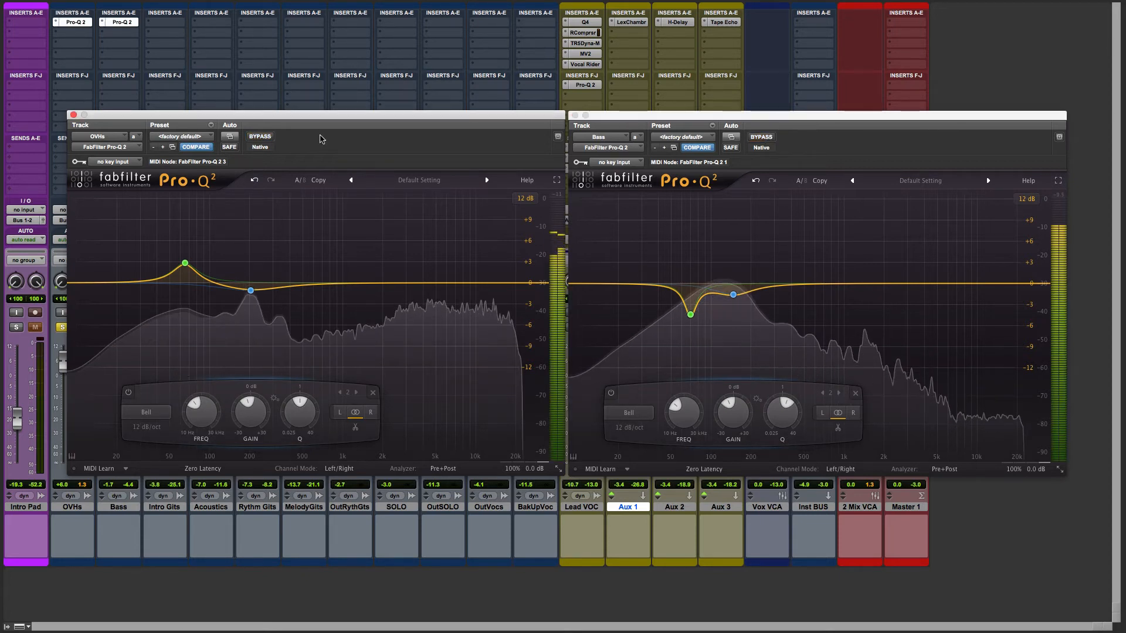